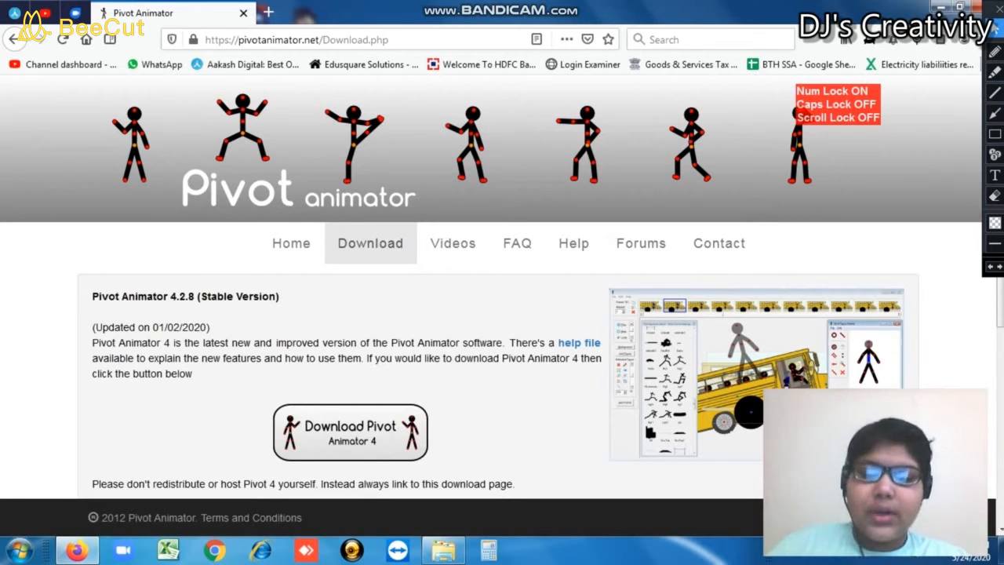
- Download the Pivot Animator 4.2.8 stable version, save pivot_v4-2.exe, and run the installer
{"action": "scroll", "coordinate": [502, 290], "scroll_direction": "down", "scroll_amount": 2}
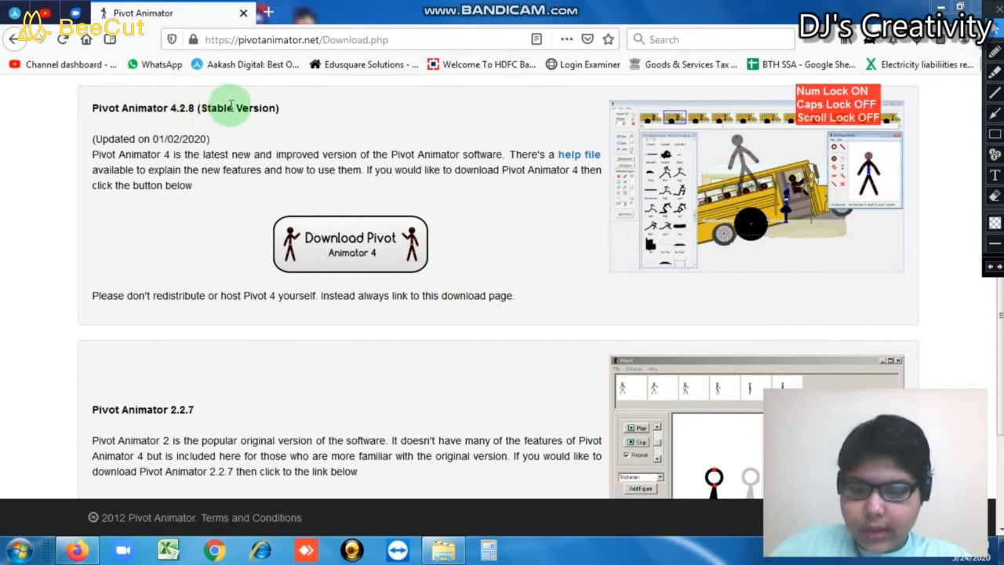
{"action": "left_click", "coordinate": [360, 250]}
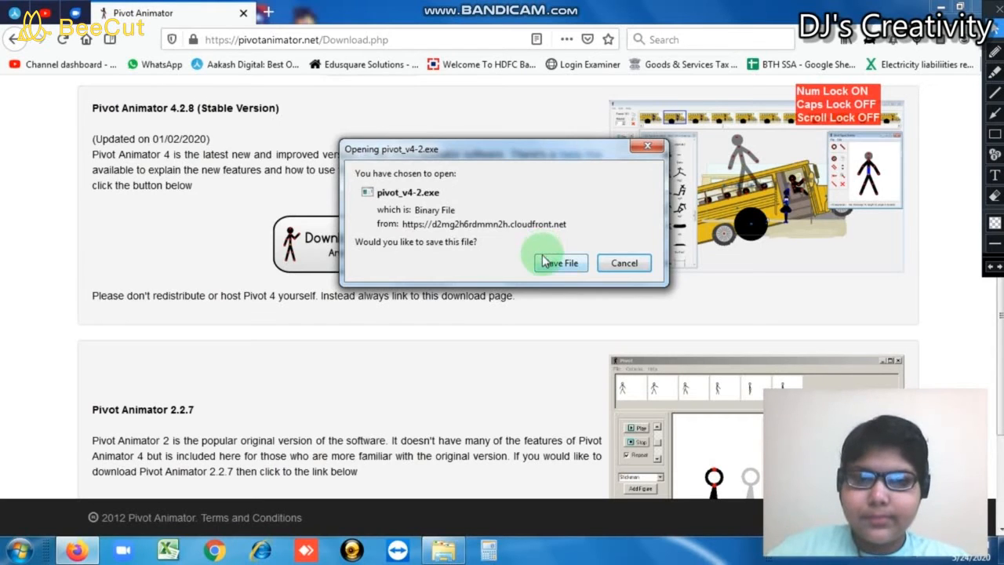
{"action": "left_click", "coordinate": [543, 261]}
{"action": "left_click", "coordinate": [553, 403]}
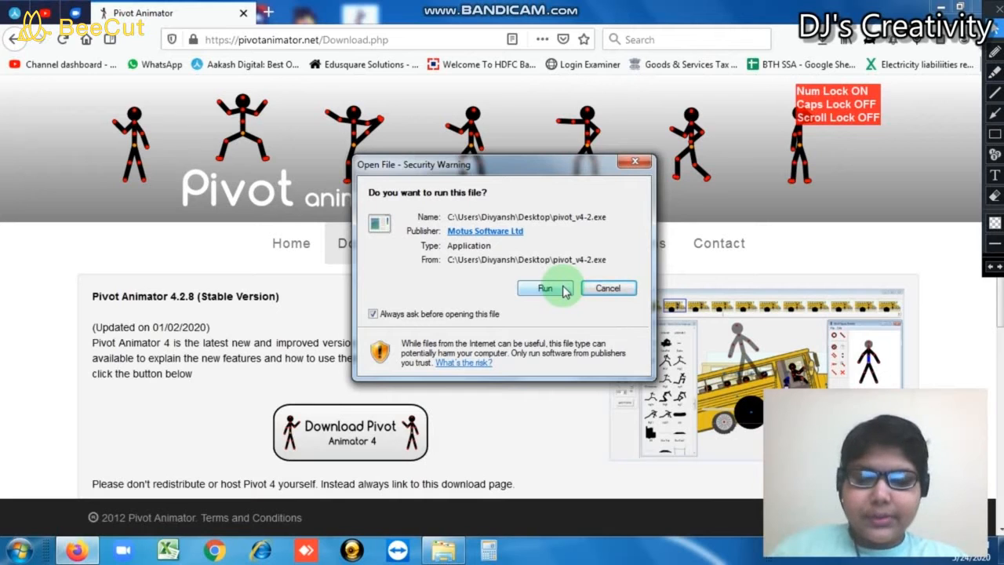
{"action": "left_click", "coordinate": [544, 288]}
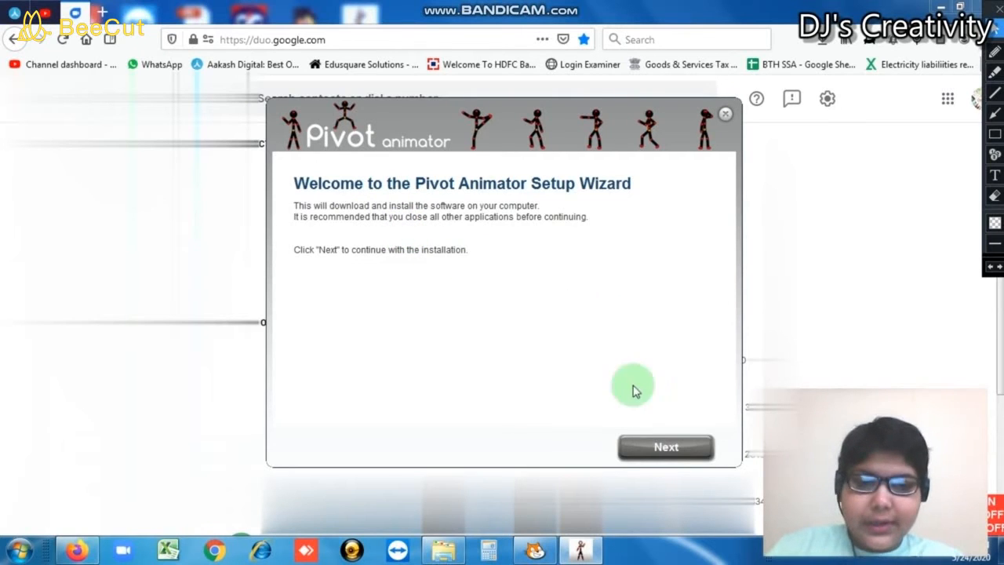
- Install Pivot Animator, accepting the license agreement and the Segurazo Antivirus offer, and close the wizard with launch on exit enabled
{"action": "left_click", "coordinate": [666, 448]}
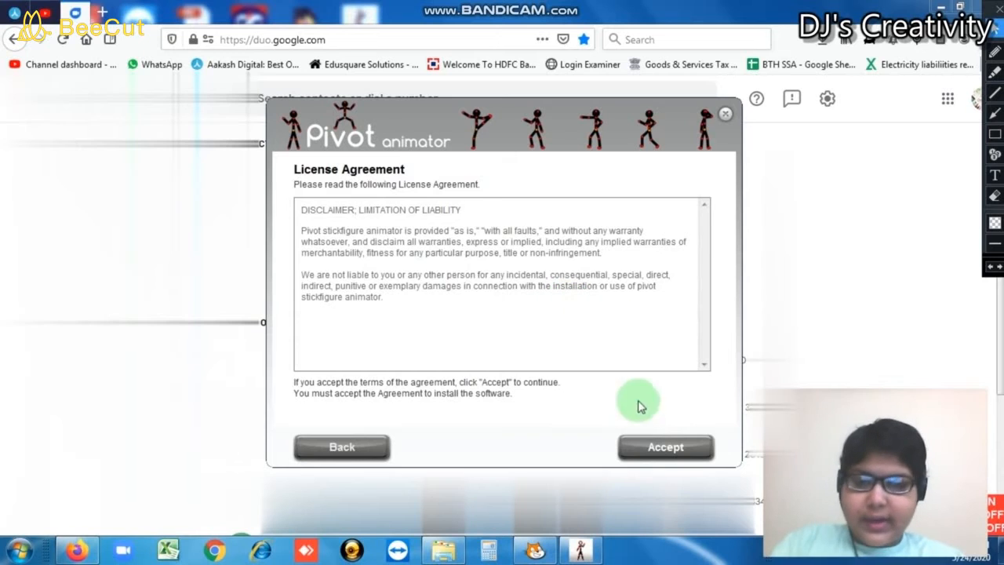
{"action": "left_click", "coordinate": [667, 458]}
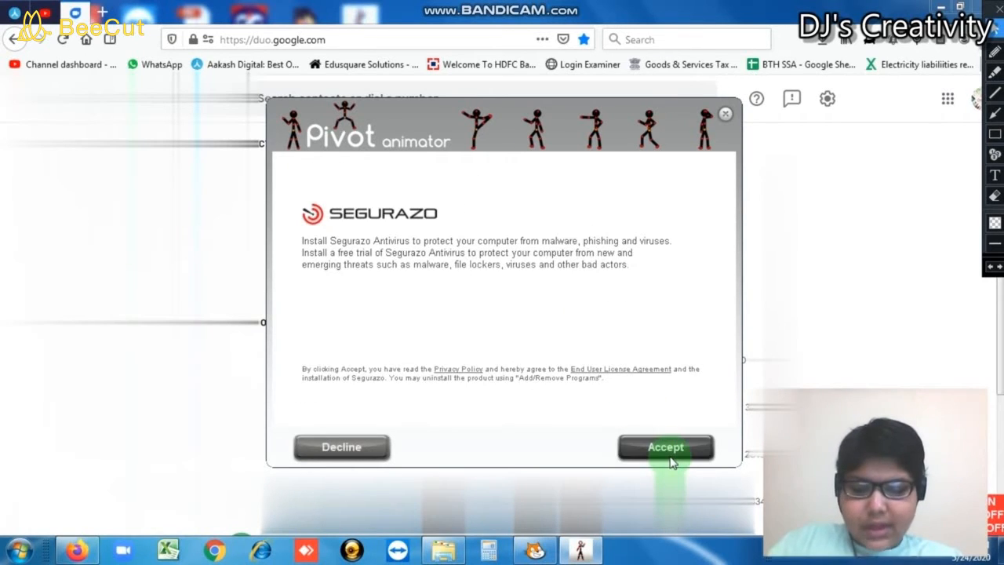
{"action": "left_click", "coordinate": [670, 463]}
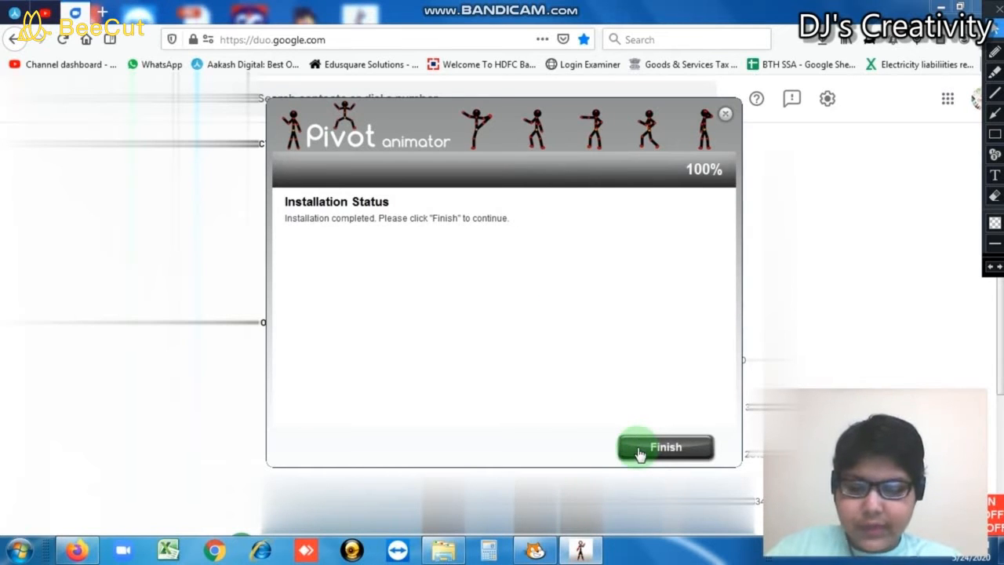
{"action": "left_click", "coordinate": [639, 449]}
{"action": "left_click", "coordinate": [673, 449]}
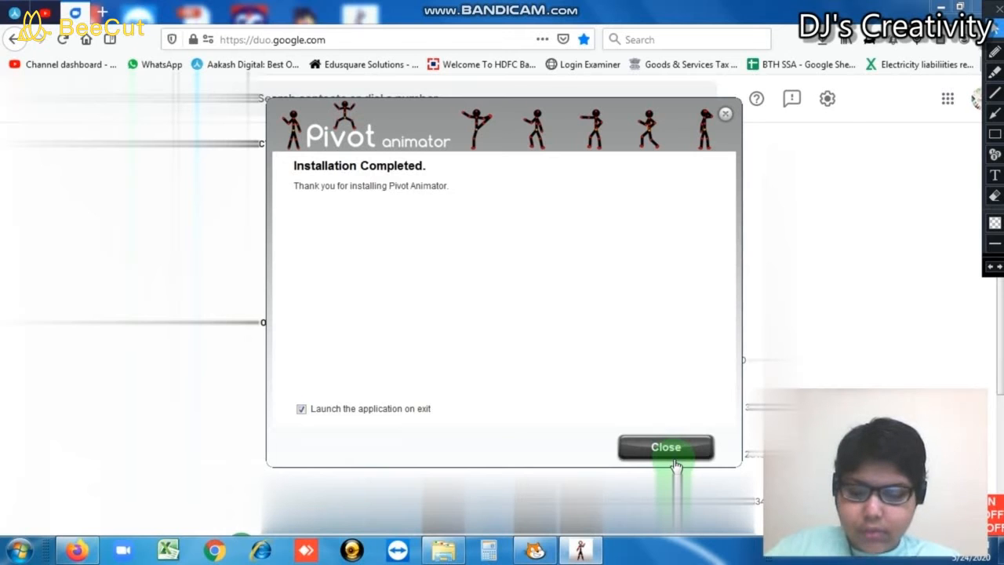
{"action": "left_click", "coordinate": [662, 454]}
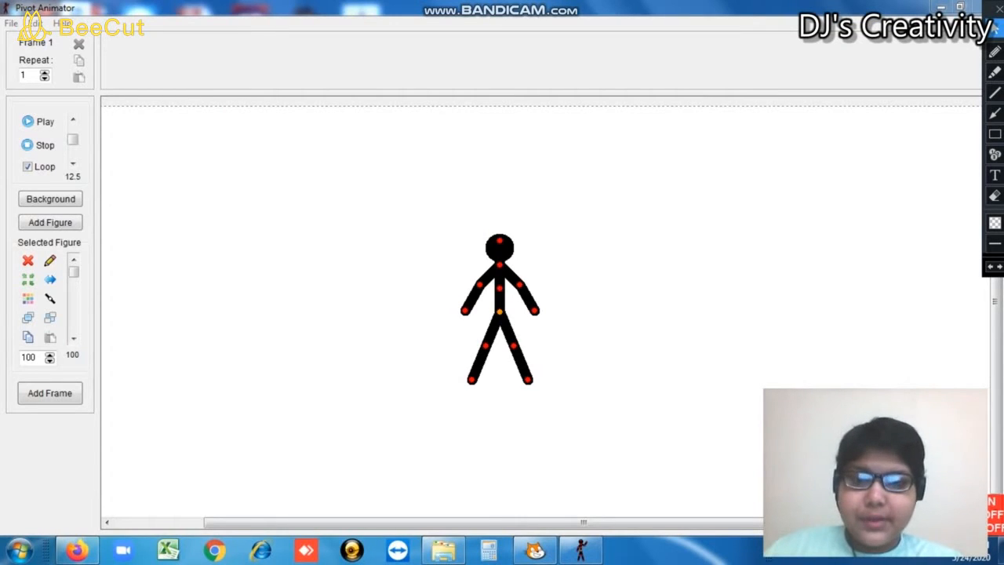
- Move the stick figure at the canvas centre to the left, beside the identical figure beneath it
{"action": "left_click_drag", "start_coordinate": [960, 515], "coordinate": [938, 326]}
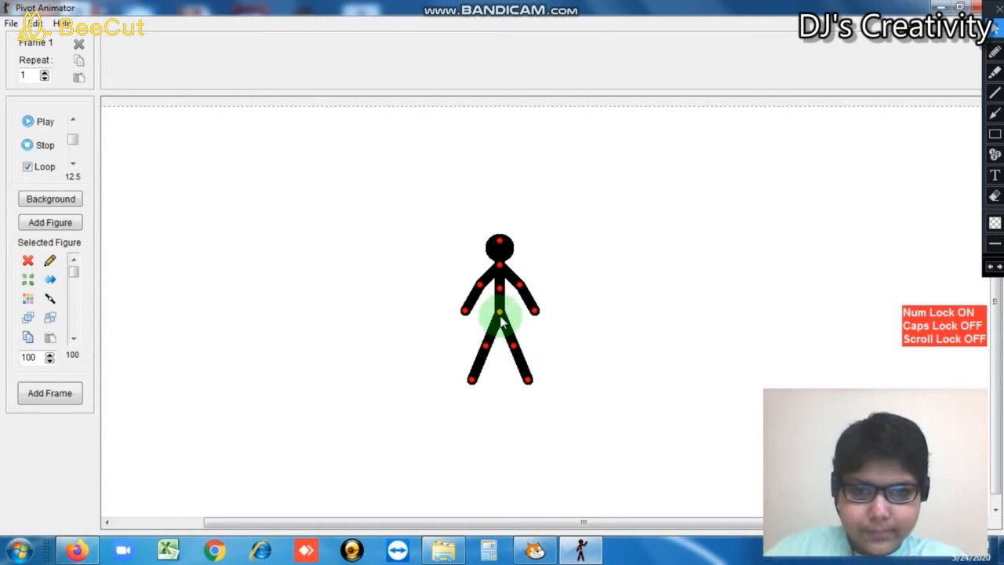
{"action": "left_click_drag", "start_coordinate": [501, 316], "coordinate": [428, 315]}
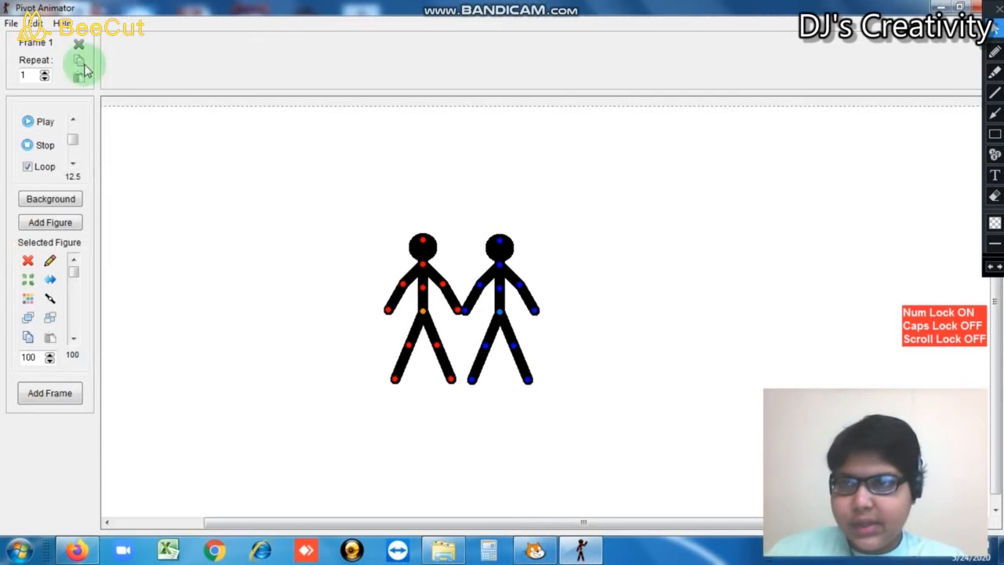
{"action": "left_click", "coordinate": [12, 24]}
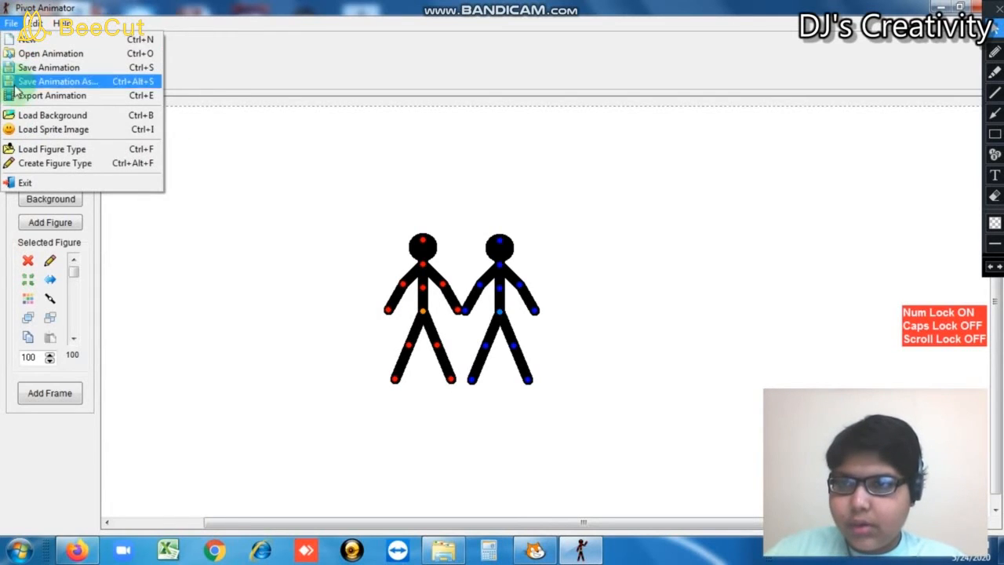
{"action": "left_click", "coordinate": [16, 118]}
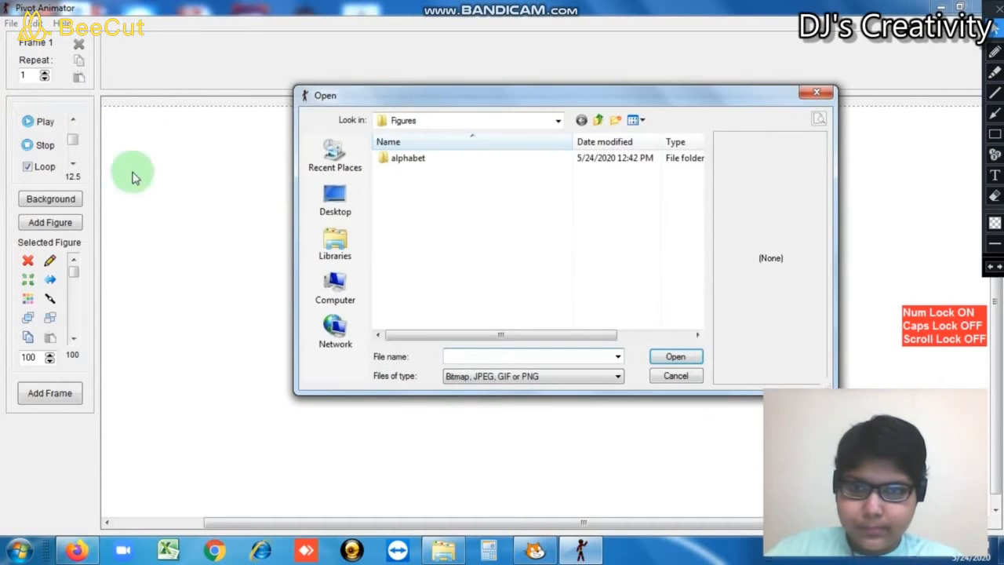
{"action": "left_click", "coordinate": [675, 376]}
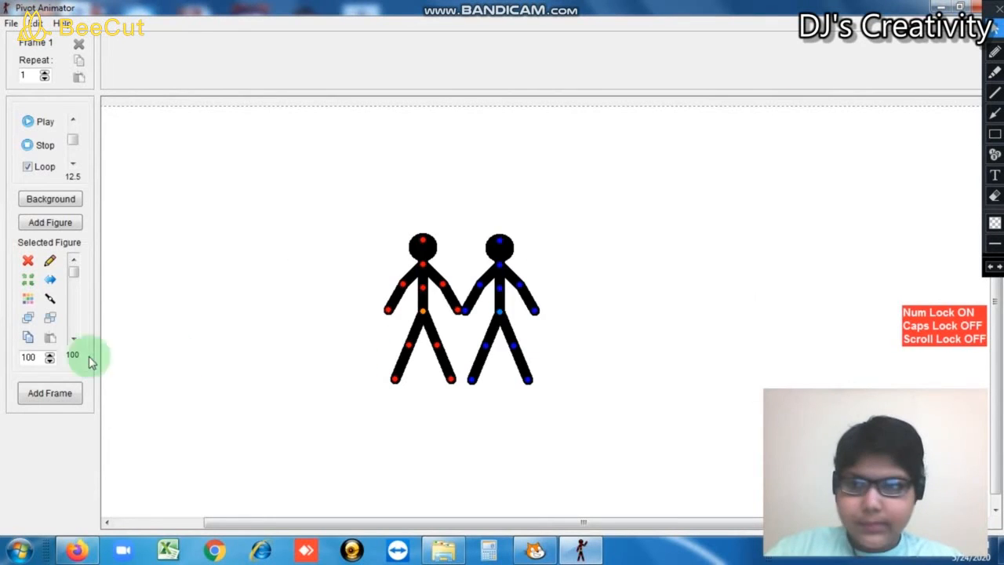
{"action": "left_click", "coordinate": [59, 199]}
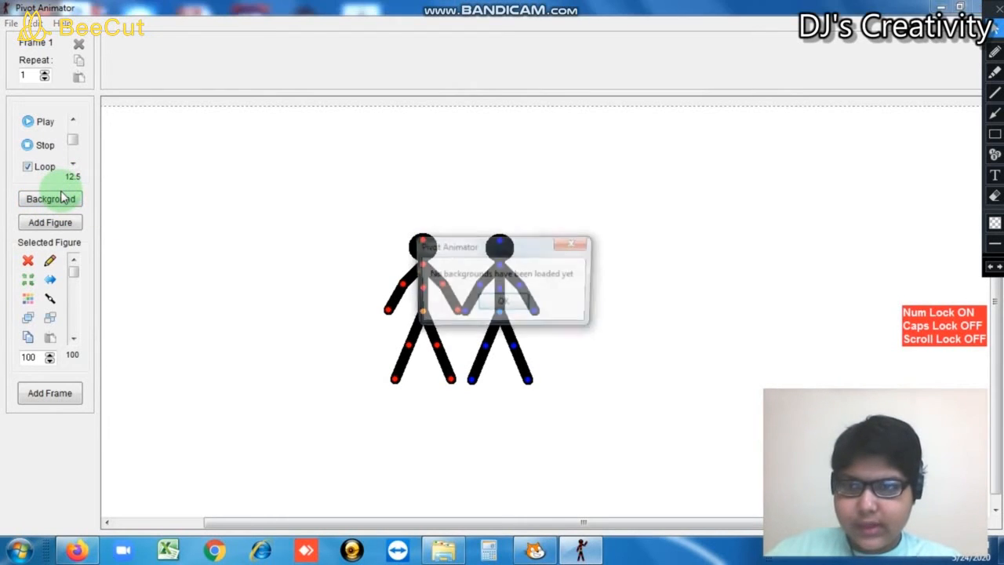
{"action": "left_click", "coordinate": [506, 304]}
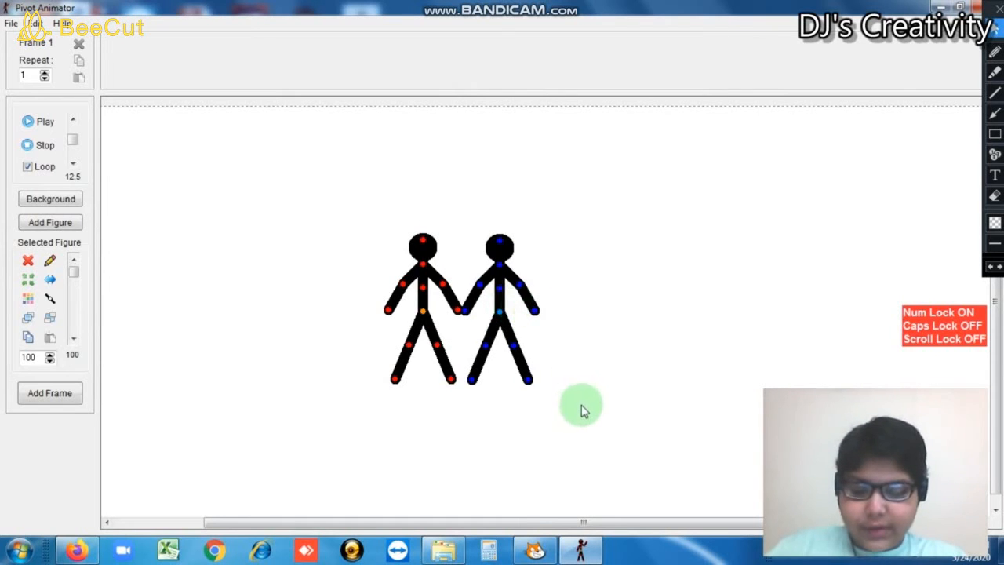
- Delete the selected left stick figure, and view the remaining figure in the Stick Figure Builder
{"action": "left_click", "coordinate": [28, 260]}
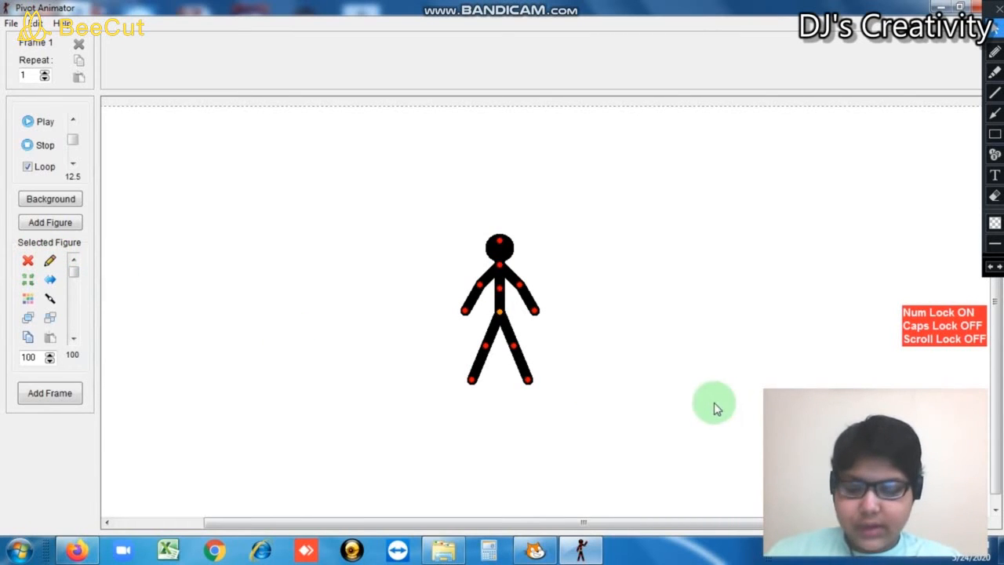
{"action": "left_click", "coordinate": [50, 264]}
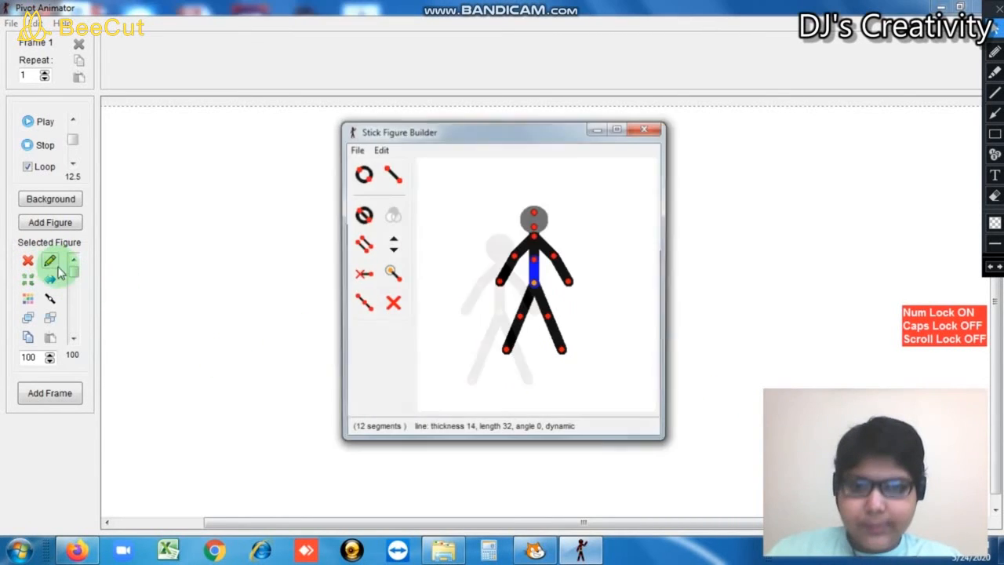
{"action": "left_click", "coordinate": [647, 129]}
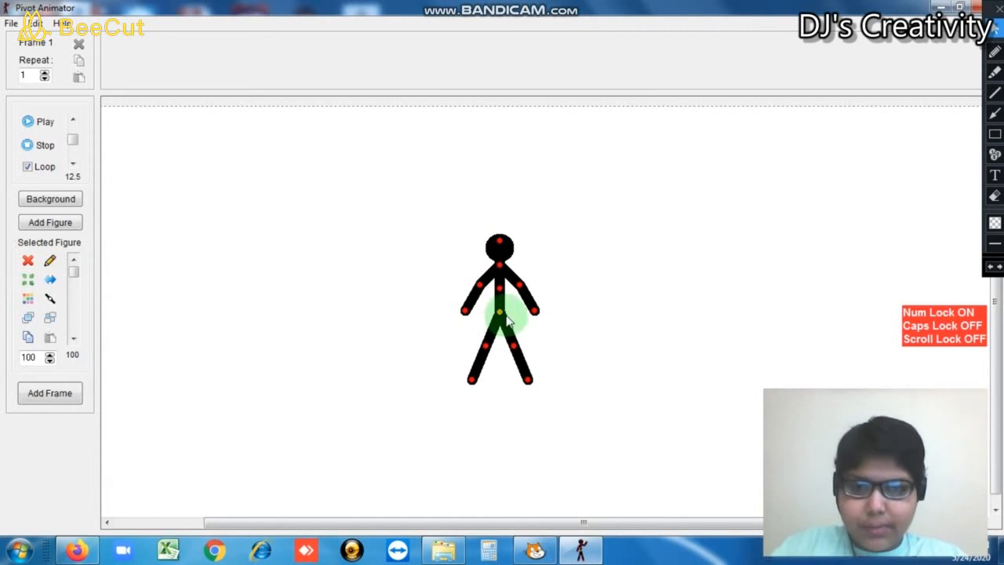
- Separate the two overlapping stick figures by moving one left and one right, and centre the right one on the canvas
{"action": "left_click_drag", "start_coordinate": [500, 314], "coordinate": [403, 311]}
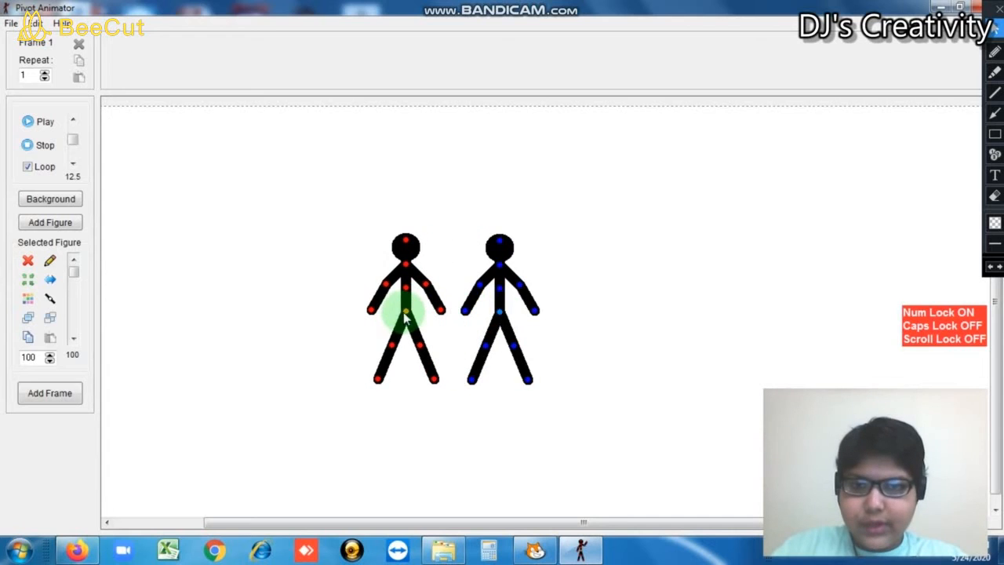
{"action": "left_click", "coordinate": [502, 316]}
{"action": "left_click_drag", "start_coordinate": [504, 316], "coordinate": [619, 312]}
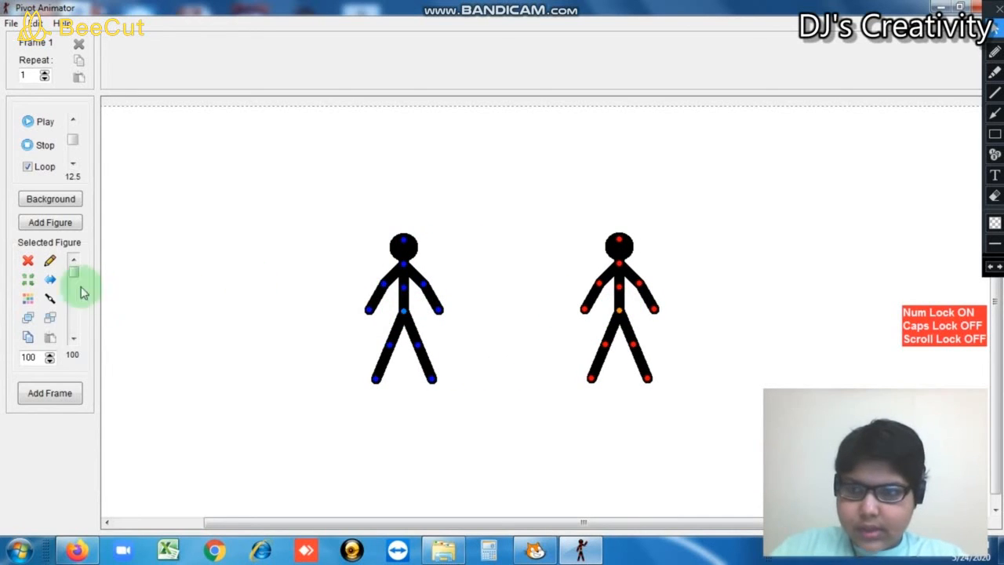
{"action": "left_click", "coordinate": [28, 280]}
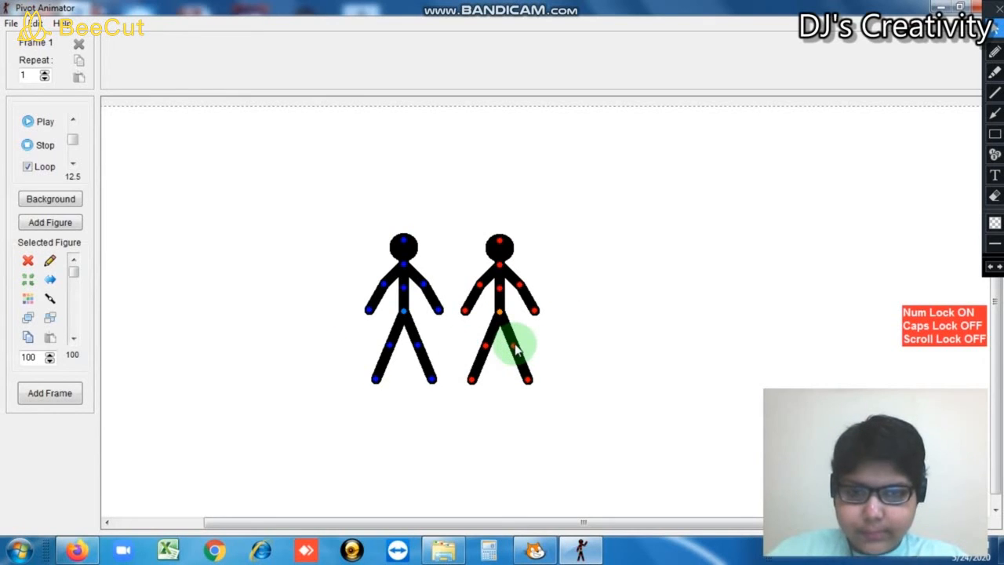
- Raise one arm and one leg of the centred figure, and flip it horizontally so the raised limbs point toward the other figure
{"action": "left_click_drag", "start_coordinate": [515, 349], "coordinate": [526, 336]}
{"action": "left_click_drag", "start_coordinate": [524, 285], "coordinate": [529, 273]}
{"action": "left_click", "coordinate": [45, 285]}
{"action": "left_click", "coordinate": [45, 285]}
{"action": "left_click", "coordinate": [45, 285]}
{"action": "left_click", "coordinate": [45, 285]}
{"action": "left_click", "coordinate": [45, 284]}
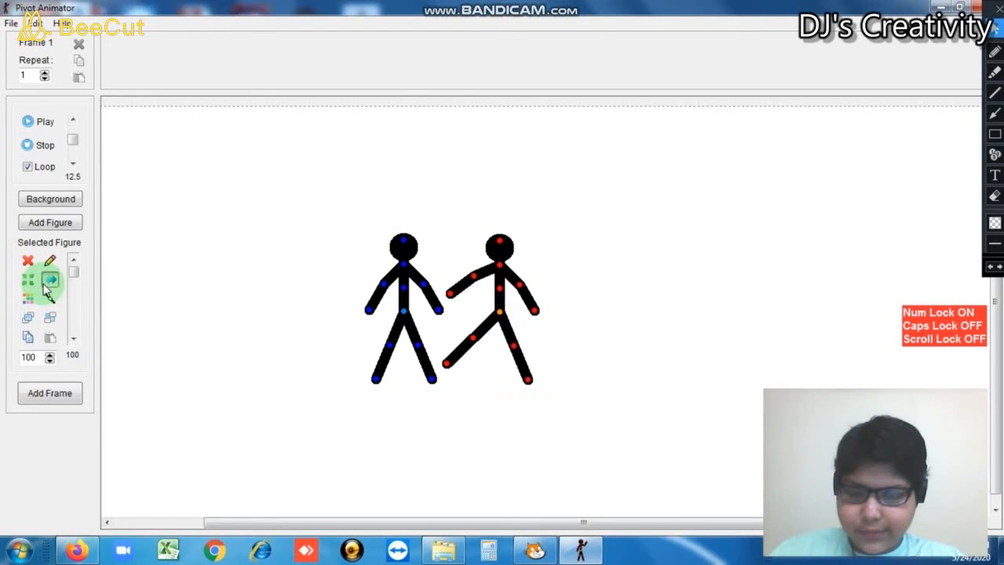
{"action": "left_click", "coordinate": [45, 286]}
{"action": "left_click", "coordinate": [45, 286]}
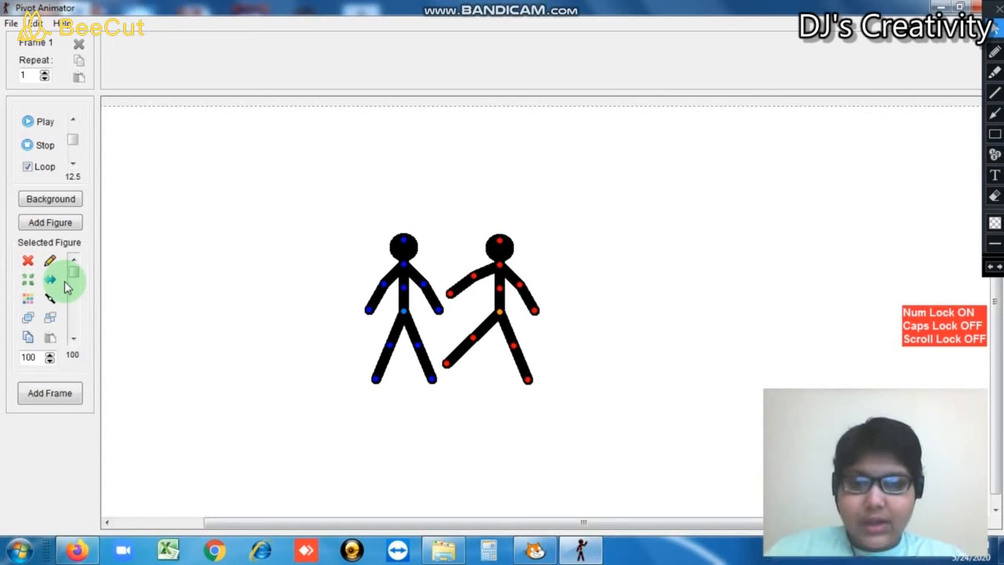
- Change the posed figure's colour to bright green
{"action": "left_click", "coordinate": [27, 300]}
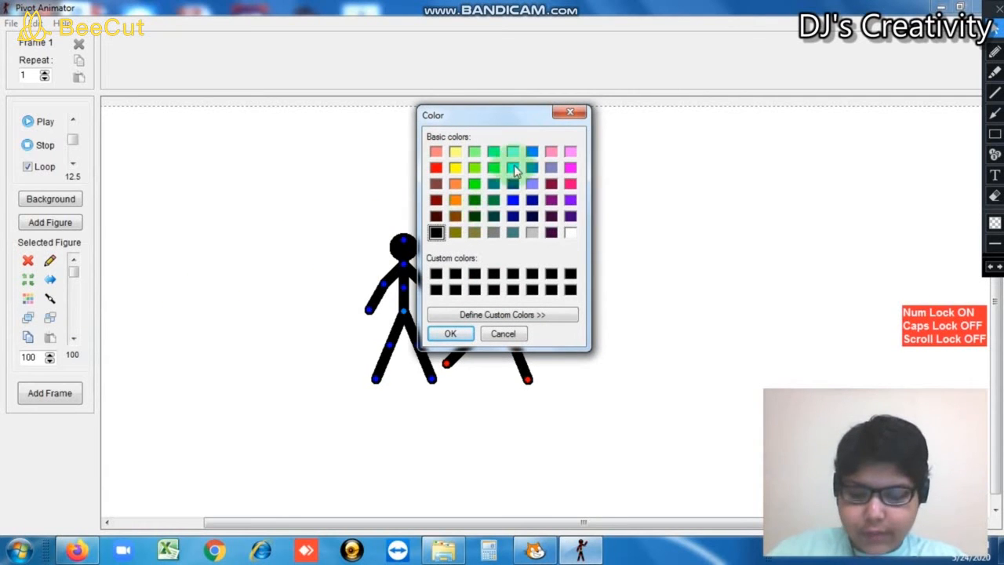
{"action": "left_click", "coordinate": [476, 186]}
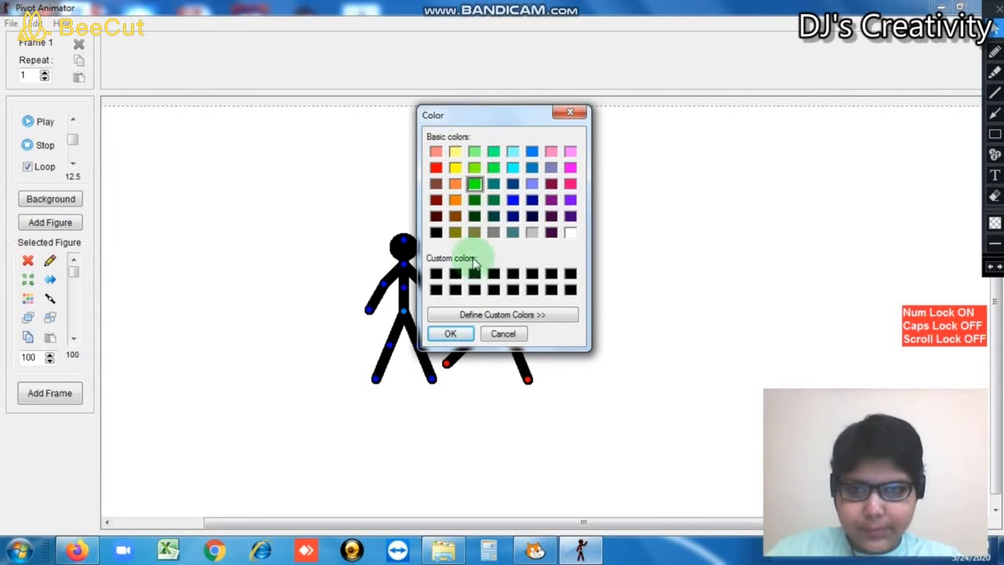
{"action": "left_click", "coordinate": [449, 334]}
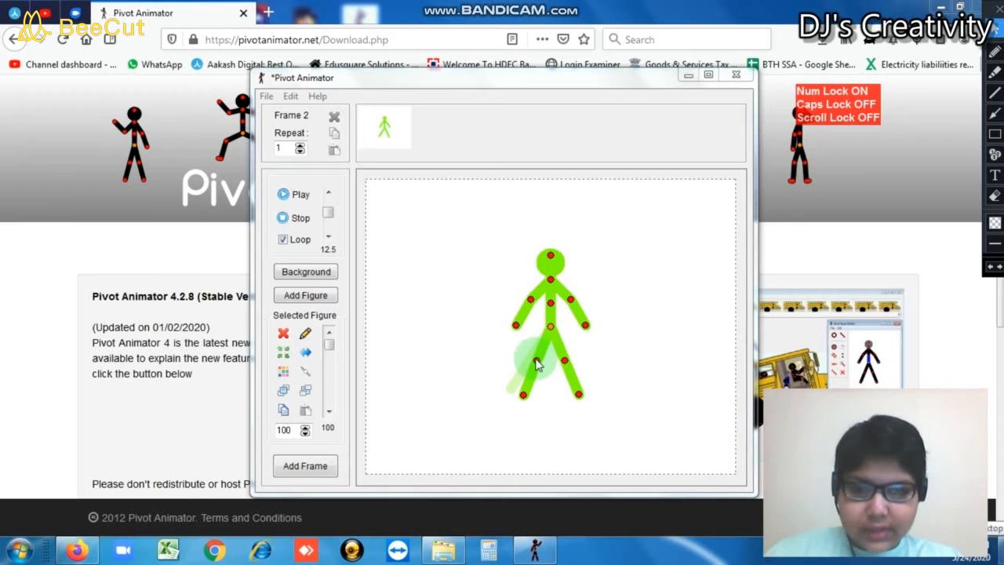
- Bring the green figure's legs gradually closer together, adding the poses as frames 2 and 3
{"action": "left_click_drag", "start_coordinate": [537, 361], "coordinate": [542, 361]}
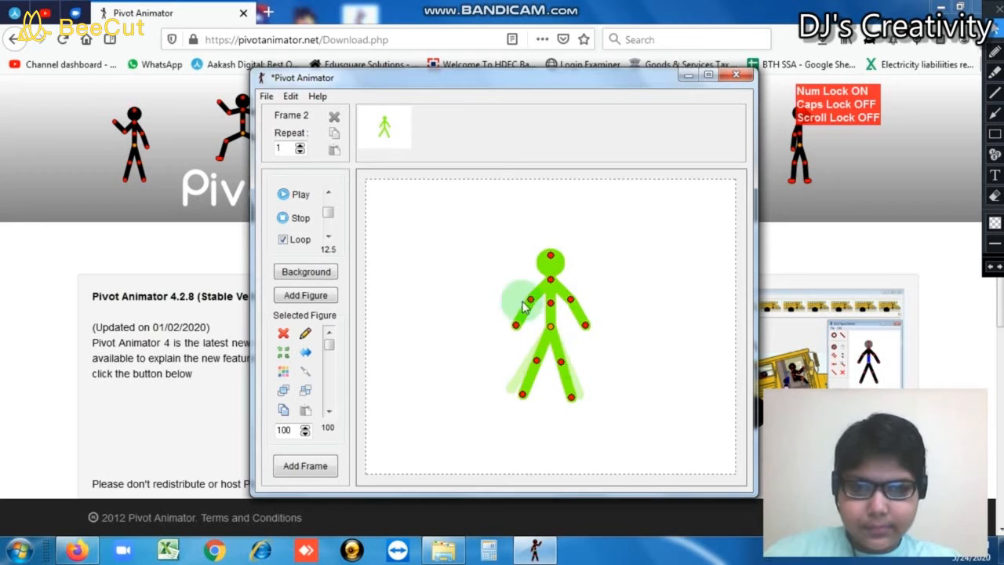
{"action": "left_click", "coordinate": [325, 458]}
{"action": "left_click_drag", "start_coordinate": [537, 360], "coordinate": [536, 368]}
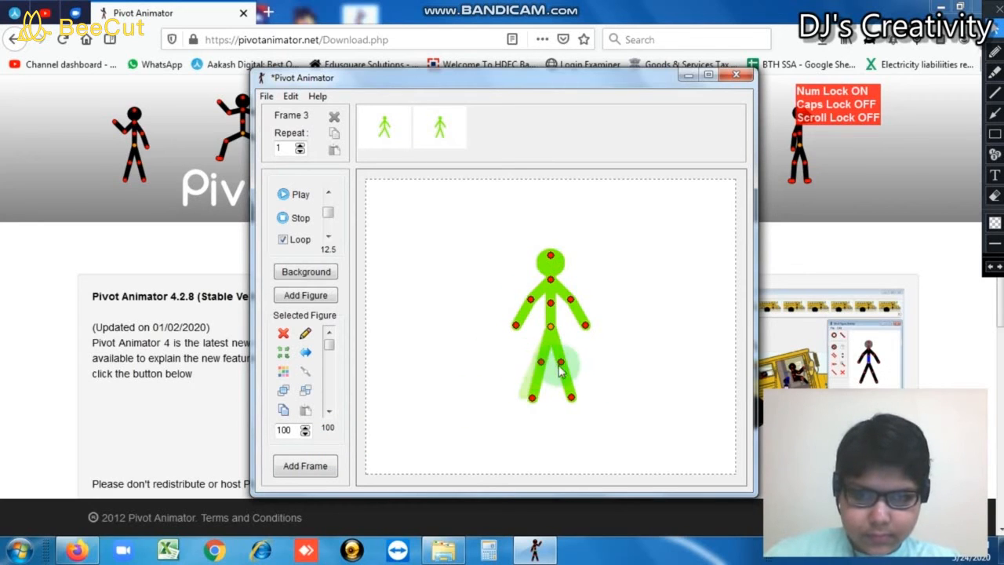
{"action": "left_click", "coordinate": [328, 462]}
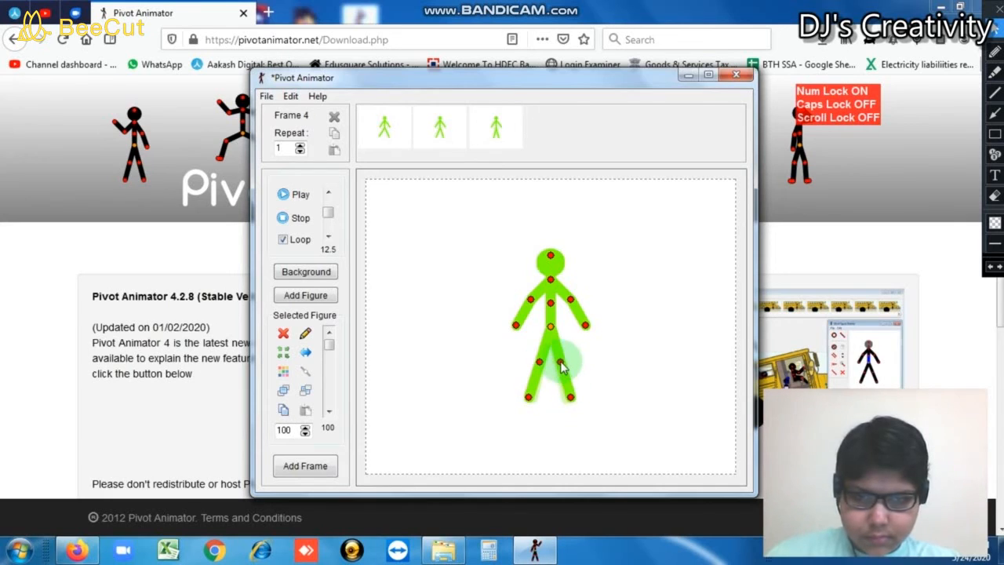
- Spread the green figure's legs gradually apart again, adding the poses as frames 4 to 6
{"action": "left_click", "coordinate": [323, 464]}
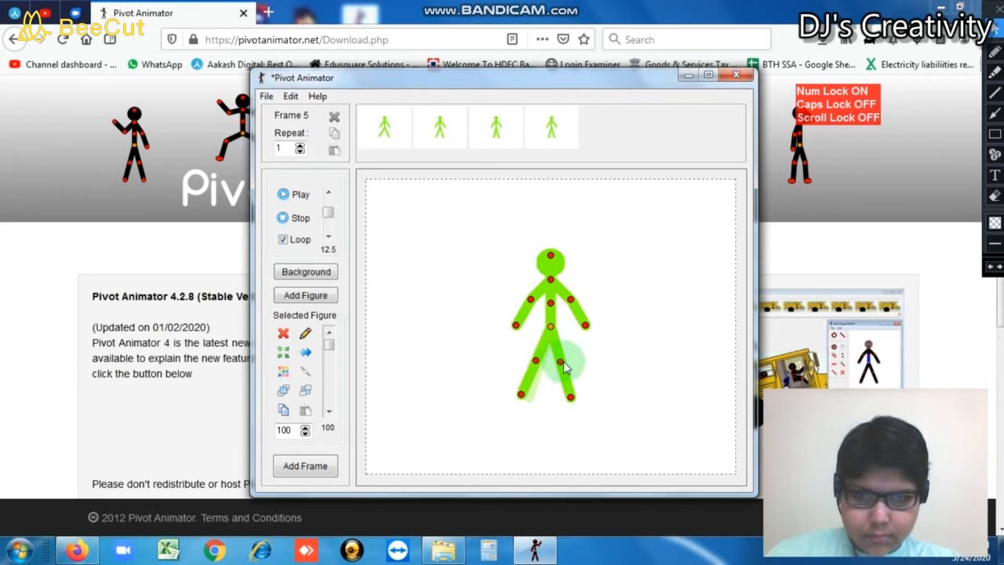
{"action": "left_click", "coordinate": [314, 463]}
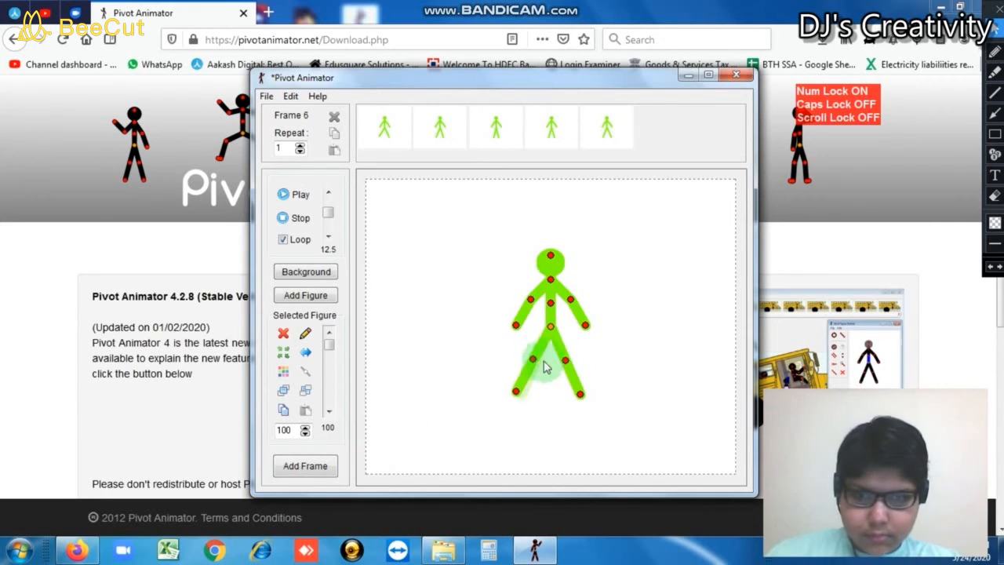
{"action": "left_click", "coordinate": [296, 465]}
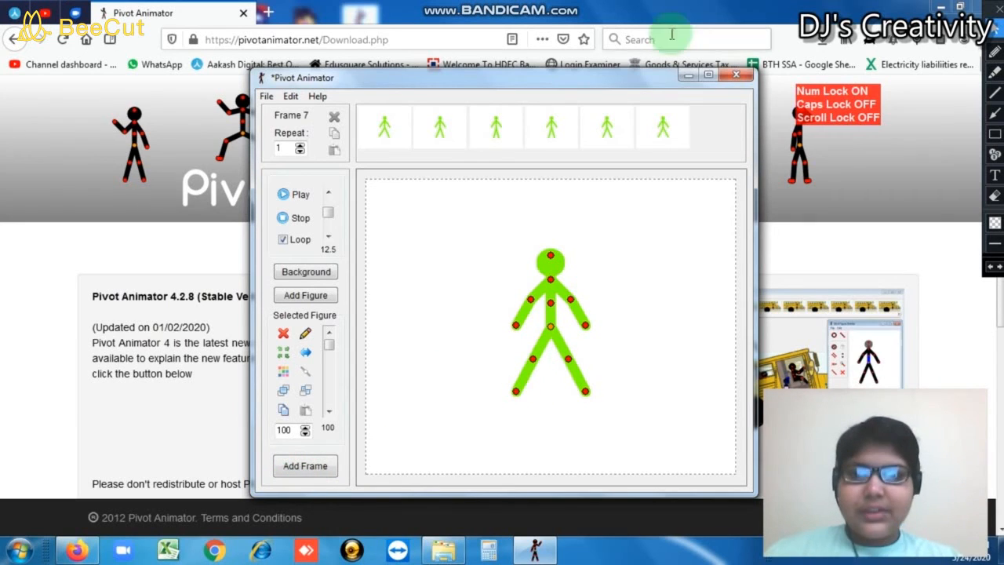
- Preview the six-frame leg animation, trying the Loop option, and stop the playback
{"action": "left_click", "coordinate": [292, 197]}
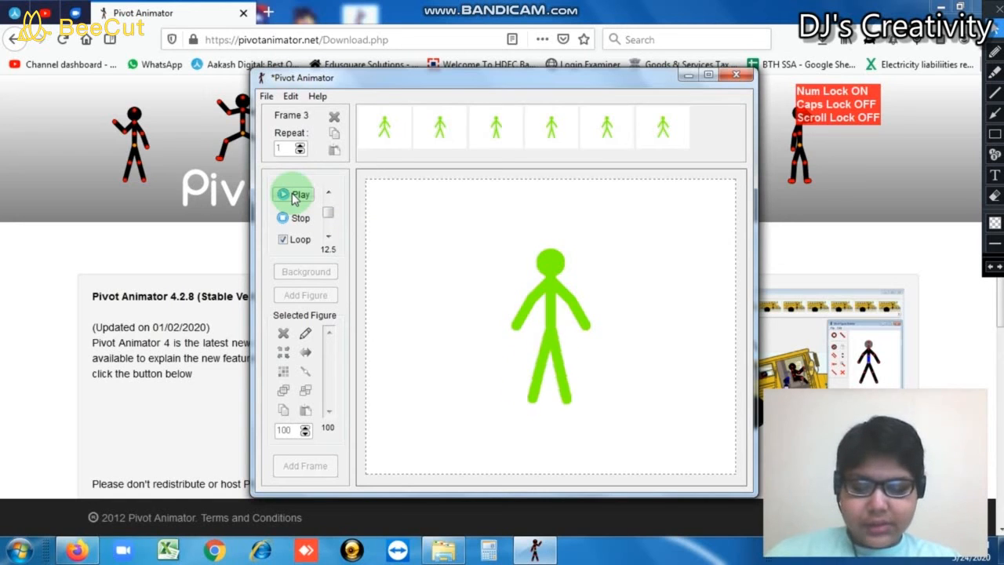
{"action": "left_click", "coordinate": [297, 221]}
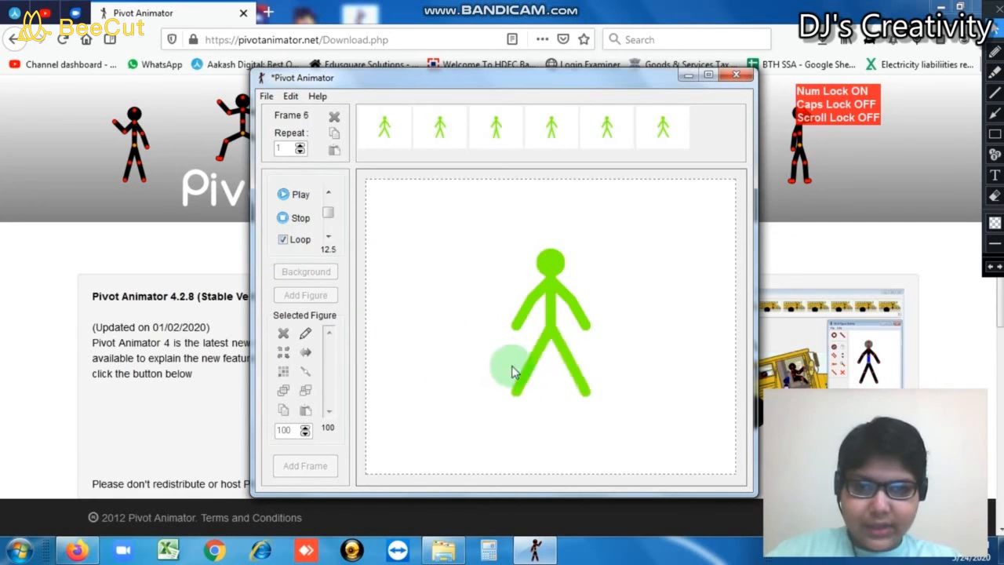
{"action": "left_click", "coordinate": [285, 241]}
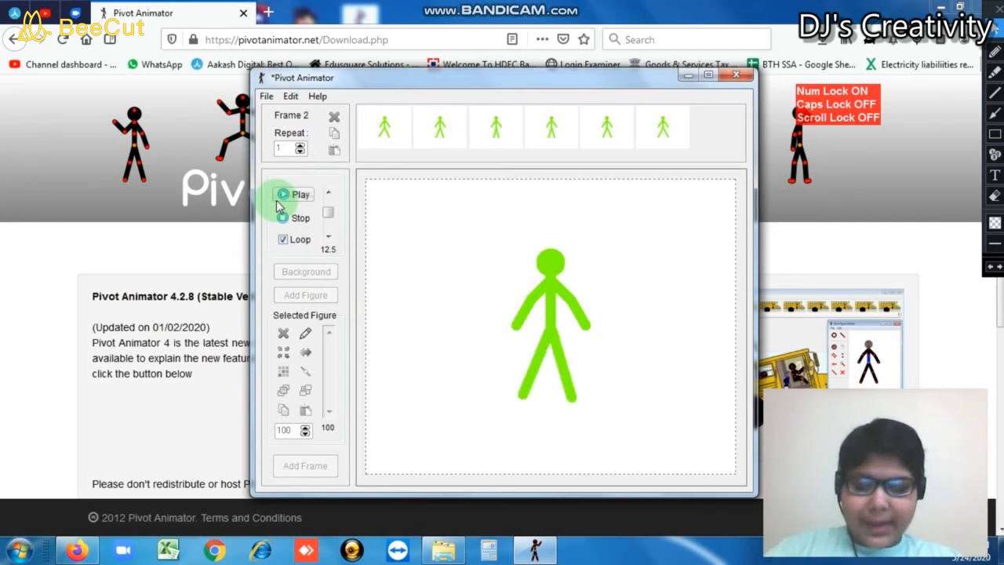
{"action": "left_click", "coordinate": [292, 197]}
{"action": "left_click", "coordinate": [292, 224]}
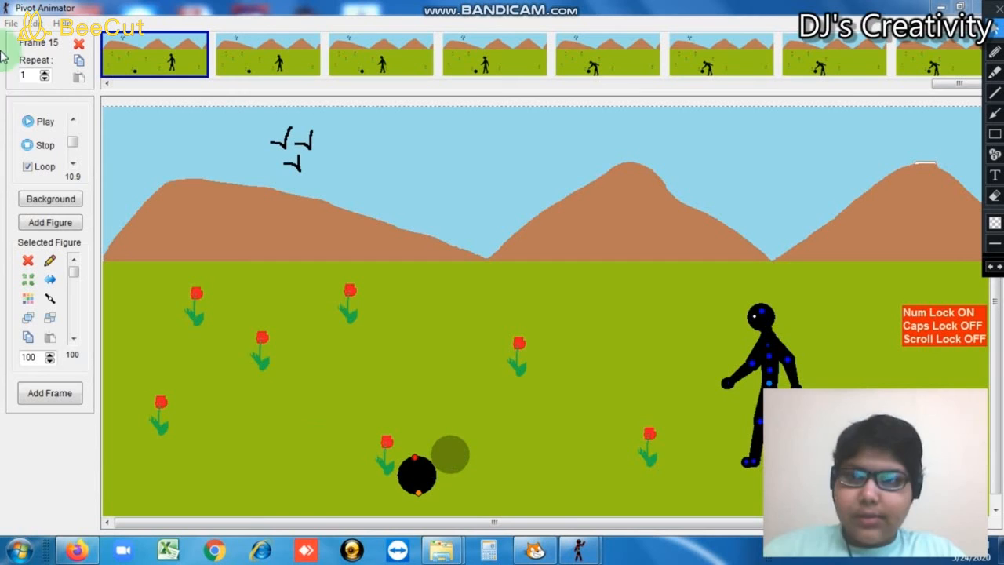
- Play the mountain landscape animation with the stick figure and the black ball
{"action": "left_click", "coordinate": [24, 126]}
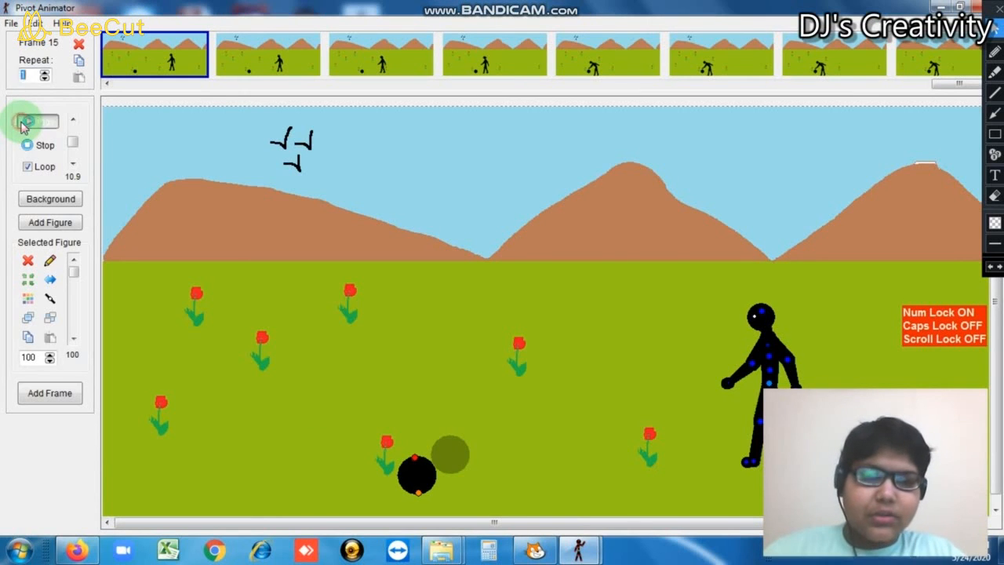